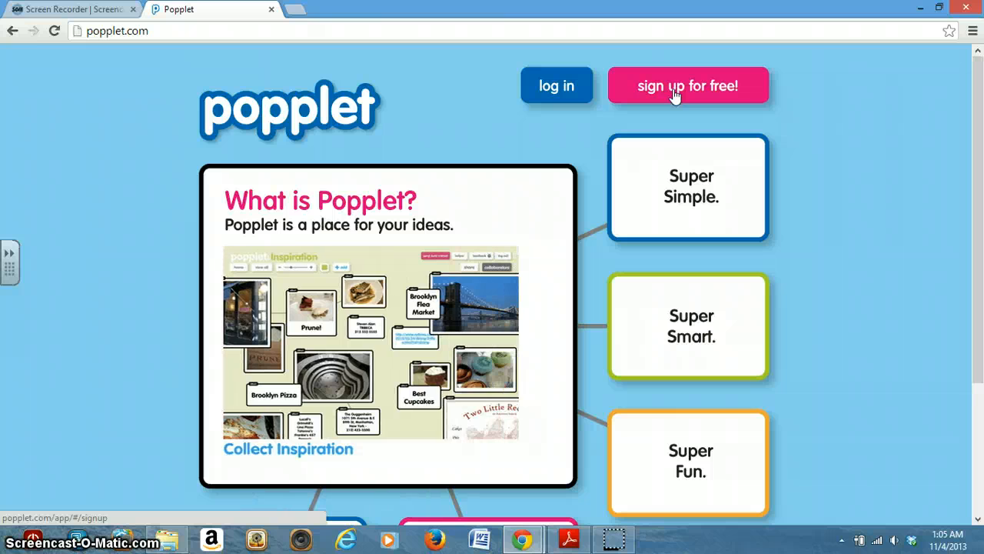
View the free account sign-up form, and return to the home page
left_click(674, 92)
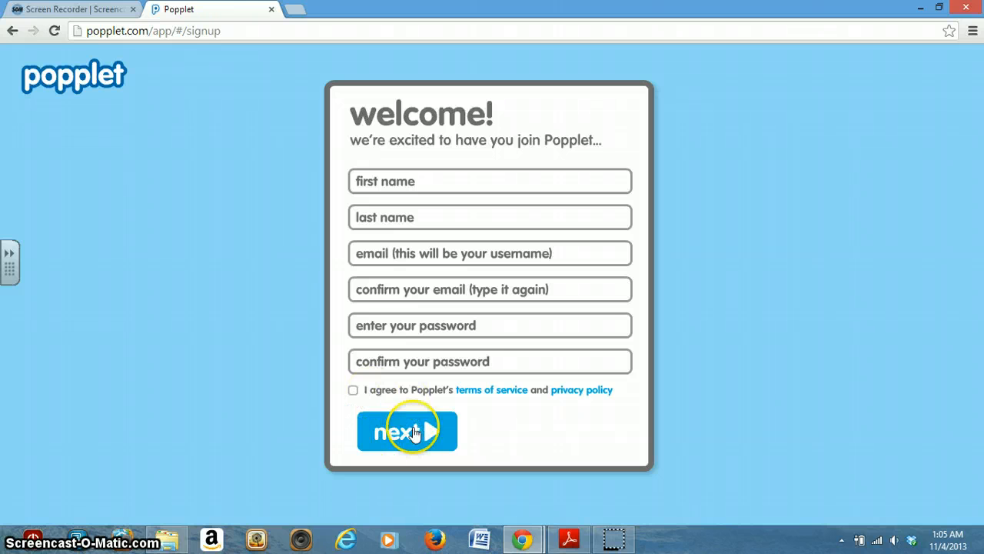
left_click(12, 30)
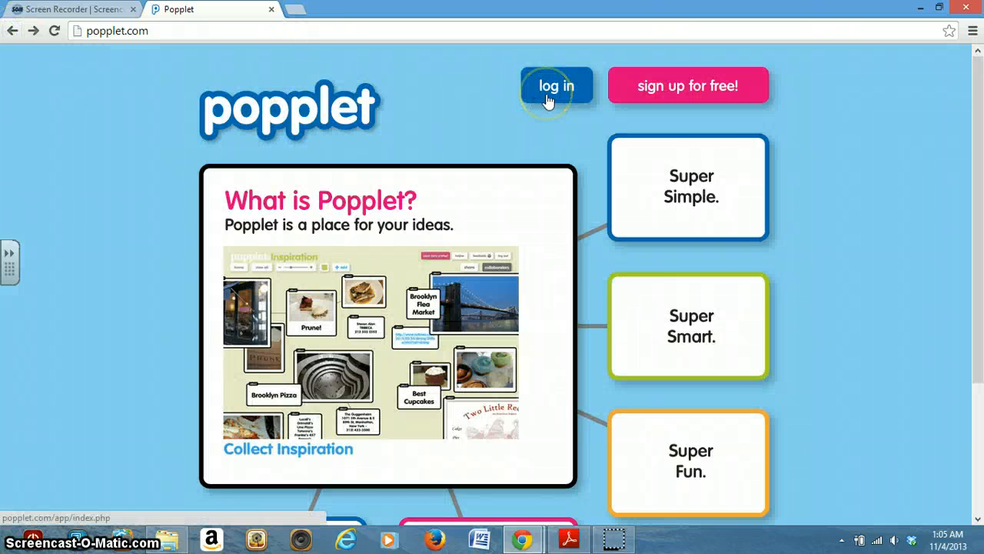
Log in to the existing account with its e-mail address and password
left_click(547, 98)
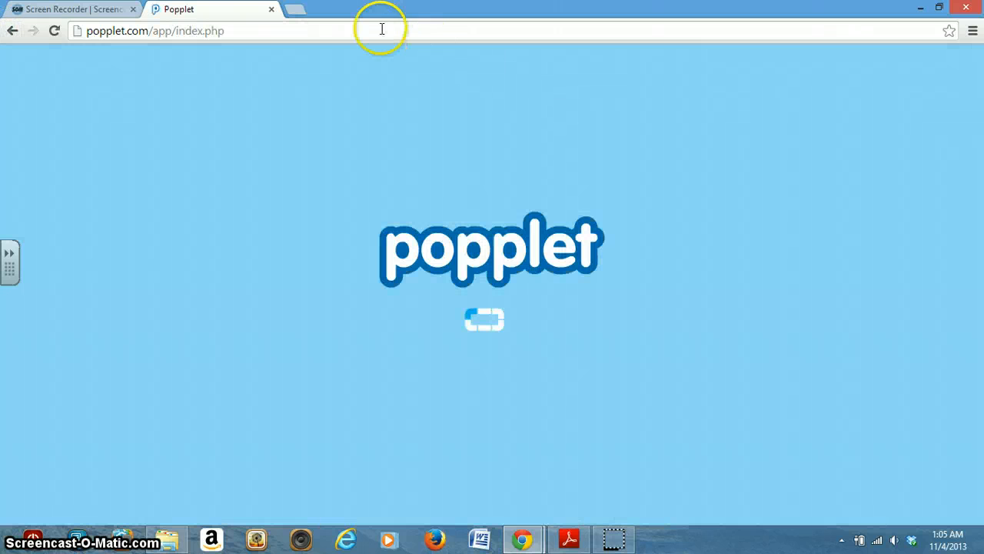
left_click(501, 233)
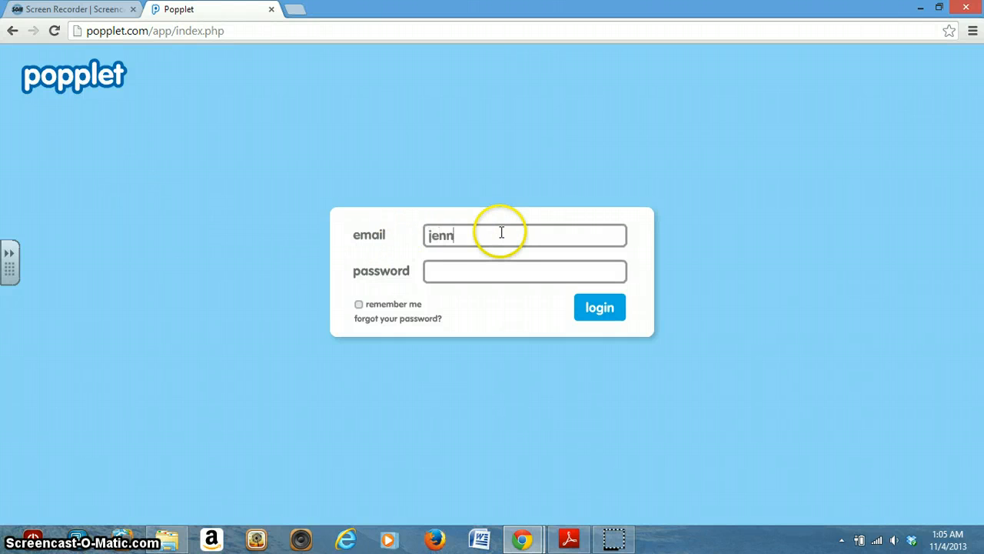
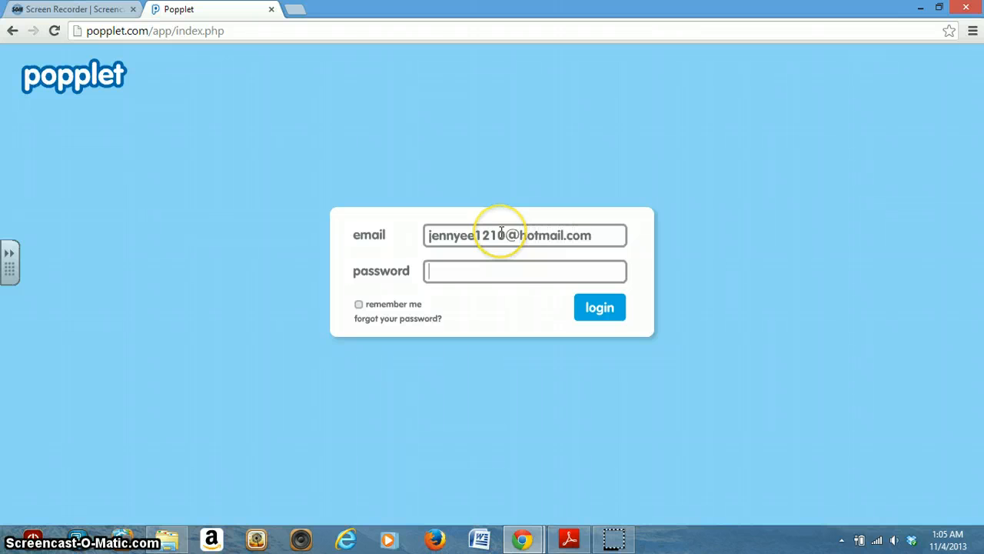
key("Tab")
type("**********")
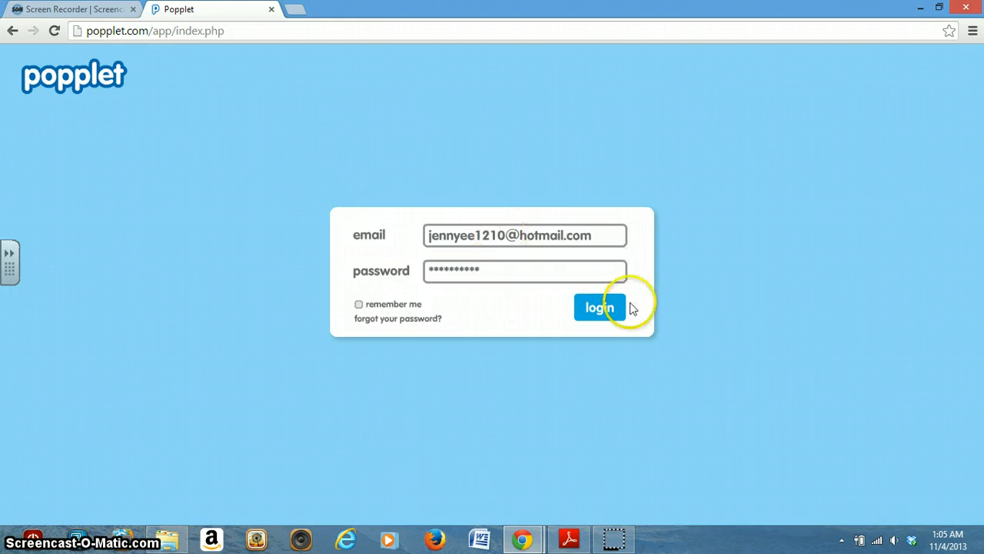
left_click(605, 318)
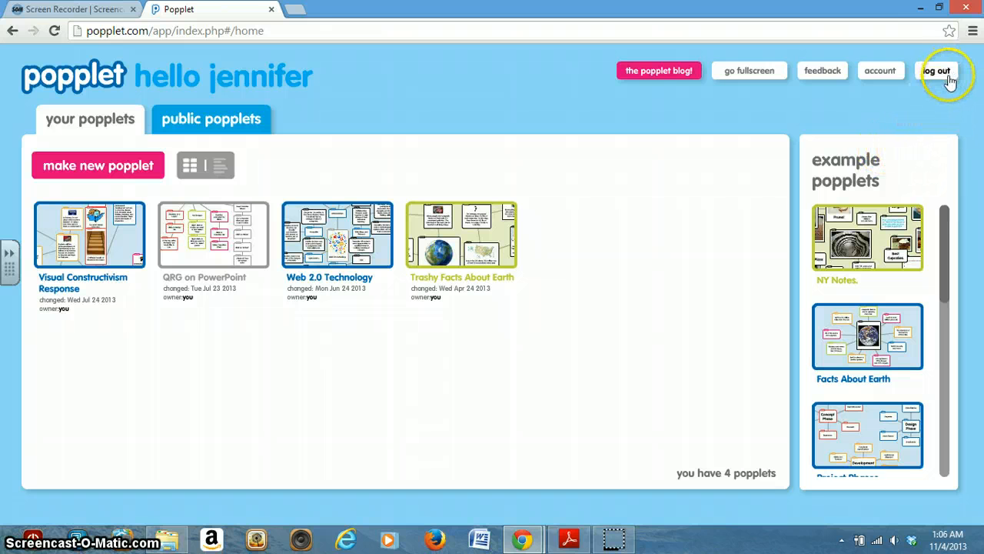
Create a new popplet named "Dogs" with the blue colour
left_click(101, 169)
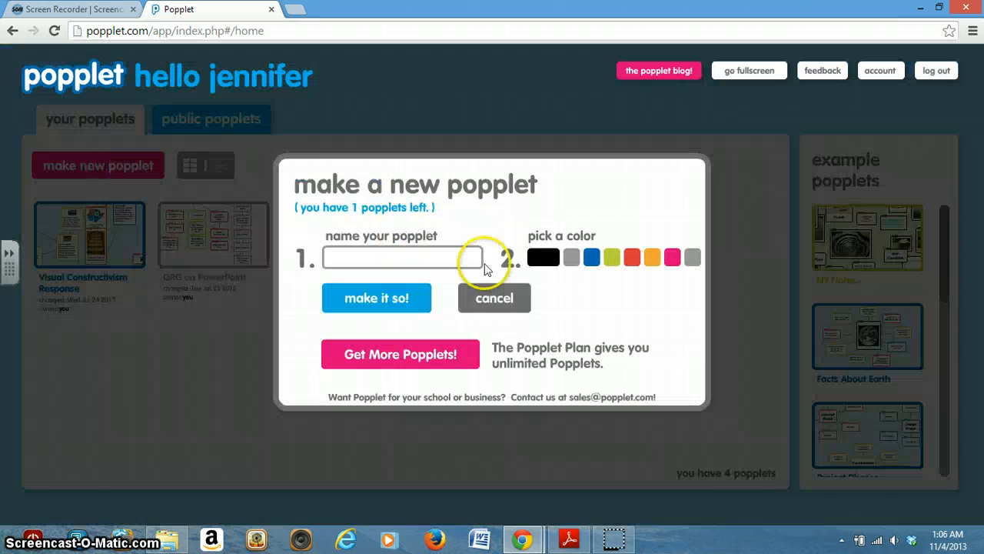
left_click(470, 259)
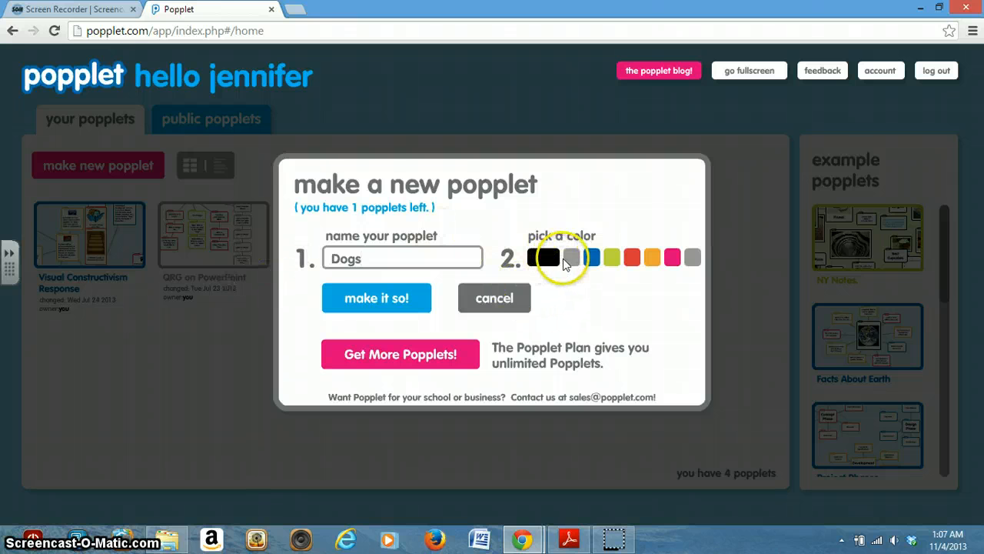
left_click(589, 262)
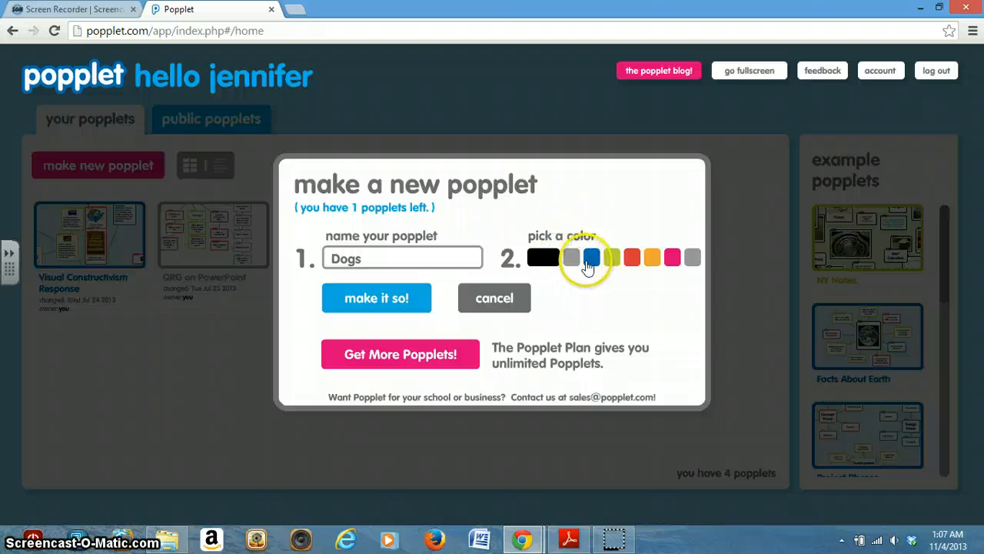
left_click(591, 264)
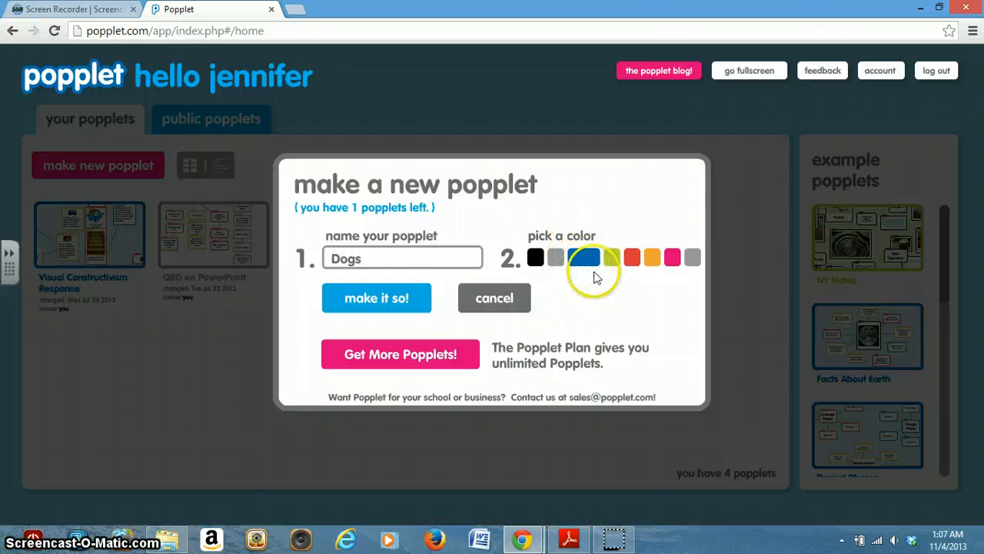
left_click(403, 301)
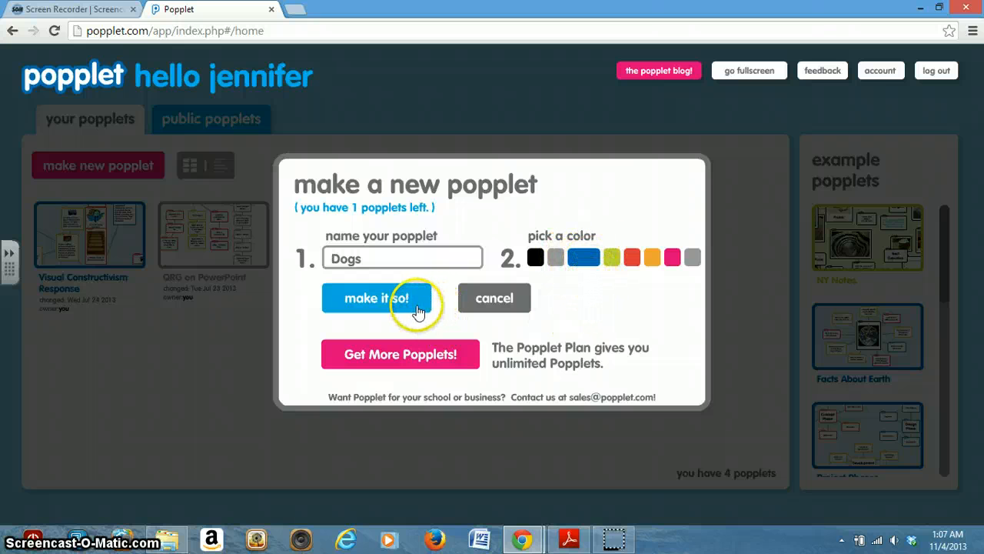
left_click(417, 309)
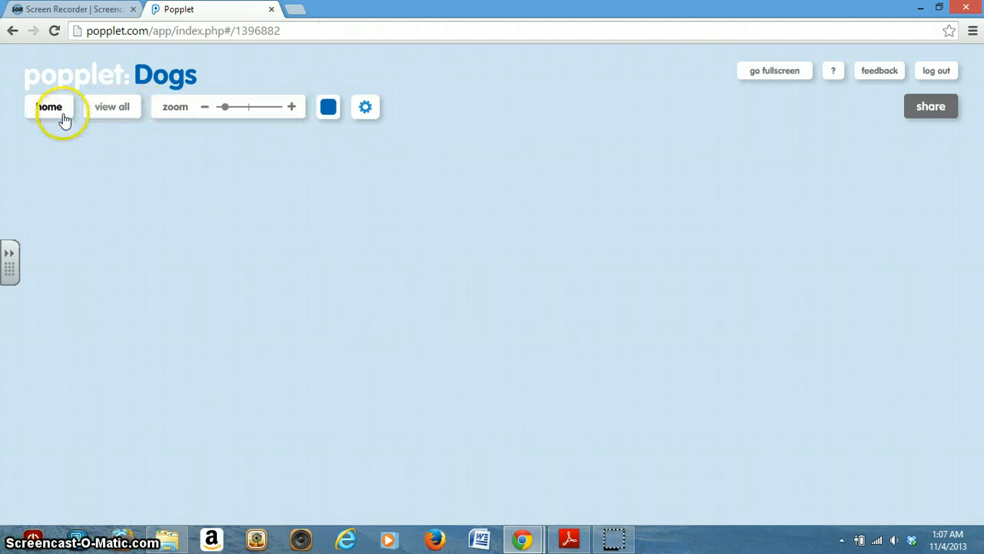
Fit the whole board in view and change the Dogs popplet's background colour to pink
left_click(129, 112)
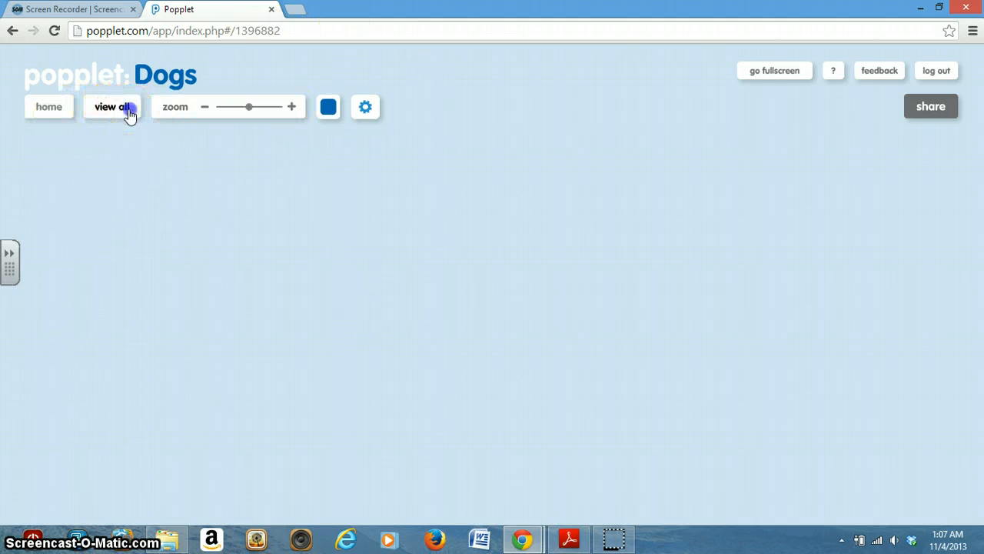
left_click(329, 107)
left_click(328, 226)
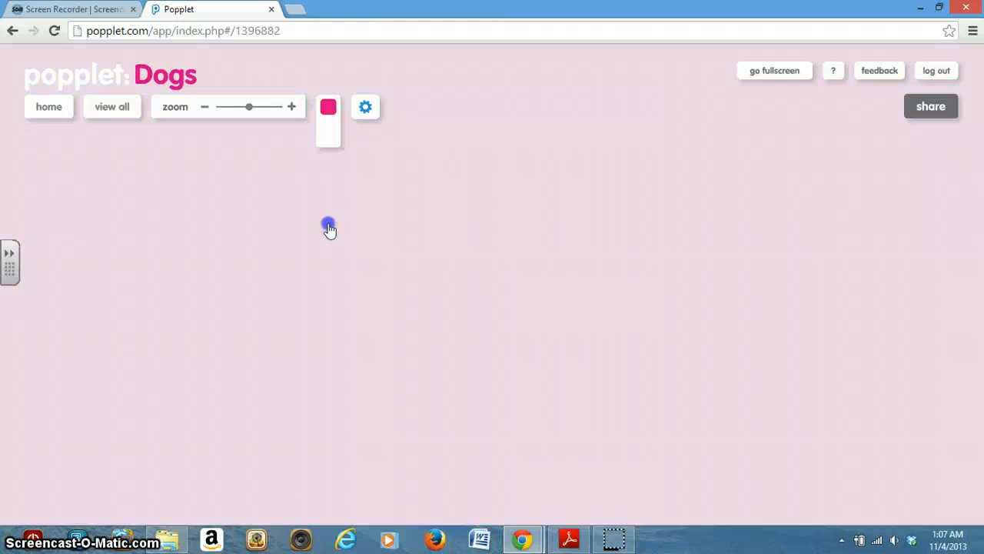
Add a new popple to the empty board with the text "Dogs"
left_click(367, 108)
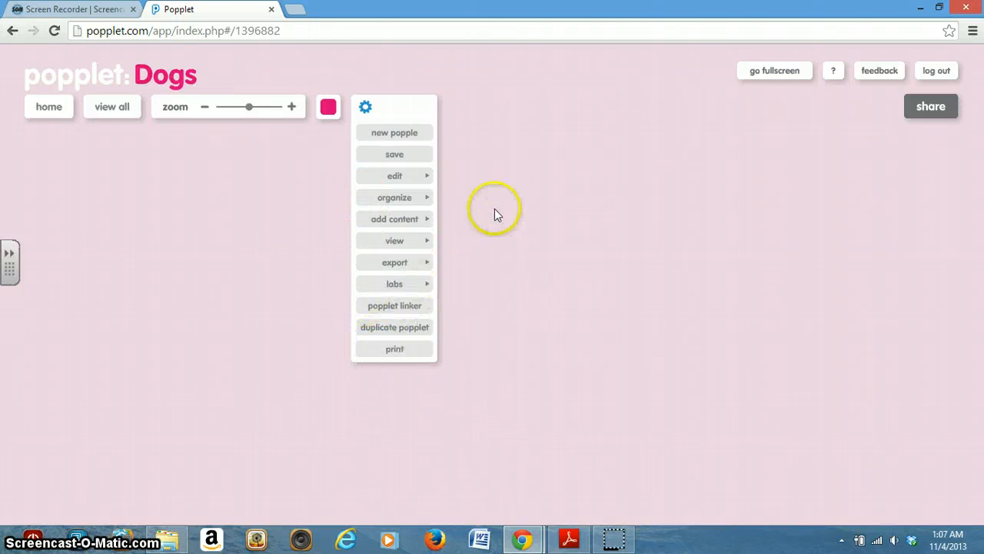
left_click(421, 137)
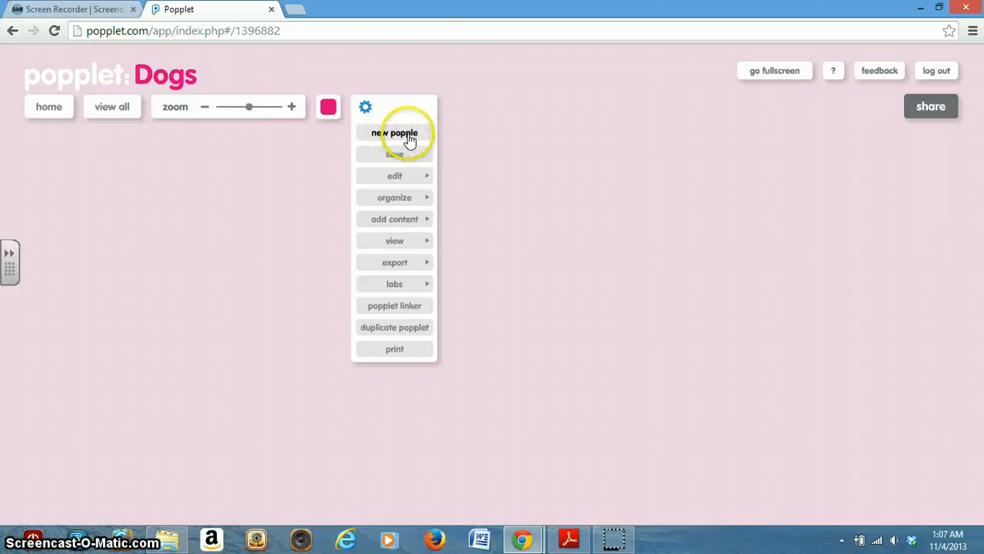
left_click(408, 134)
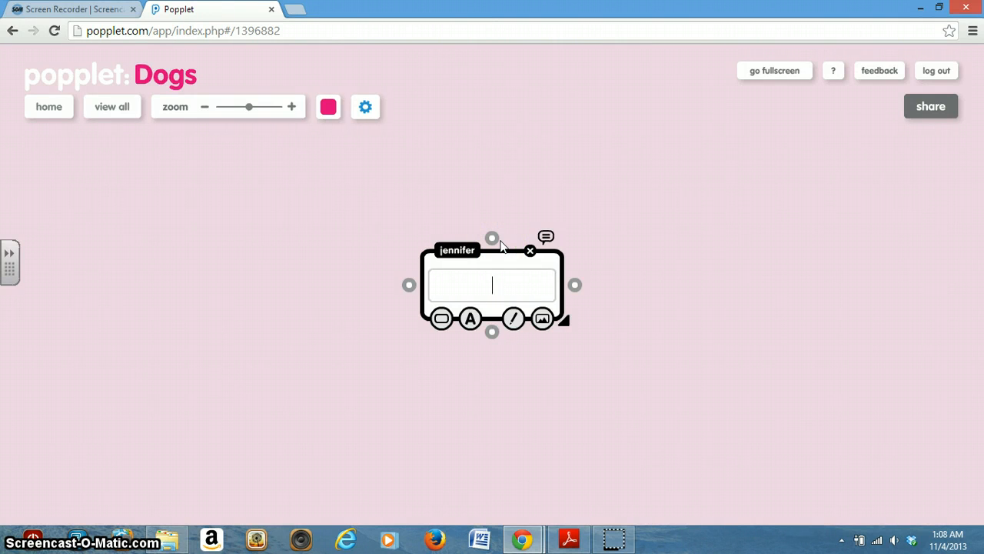
type("ogs")
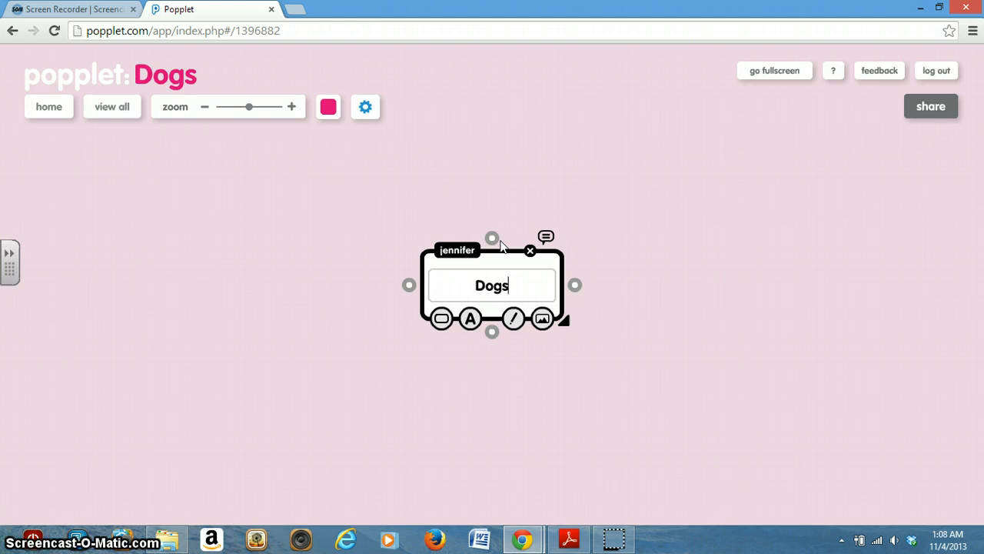
left_click(487, 248)
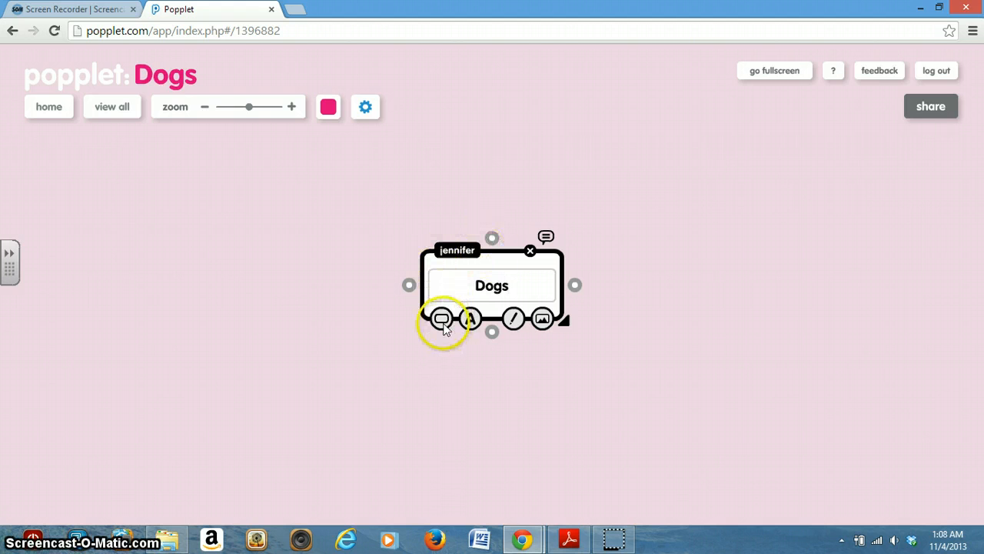
Set the Dogs popple's border colour to orange and its text to the largest size
left_click(443, 321)
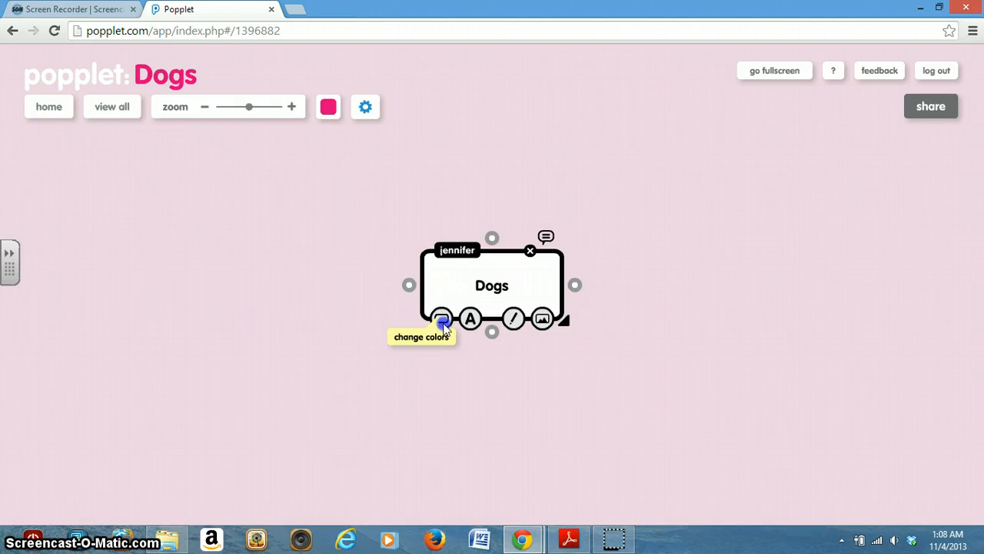
left_click(442, 321)
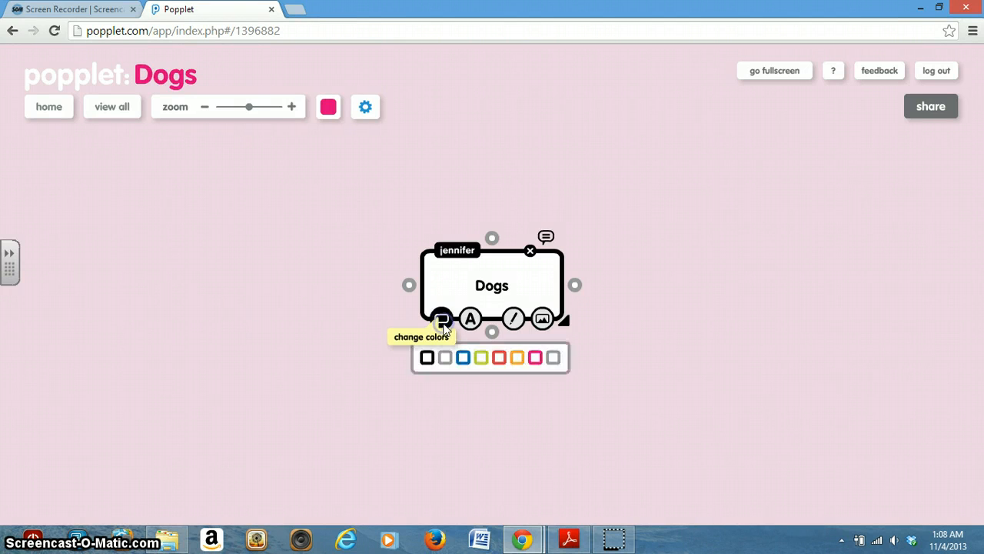
left_click(515, 357)
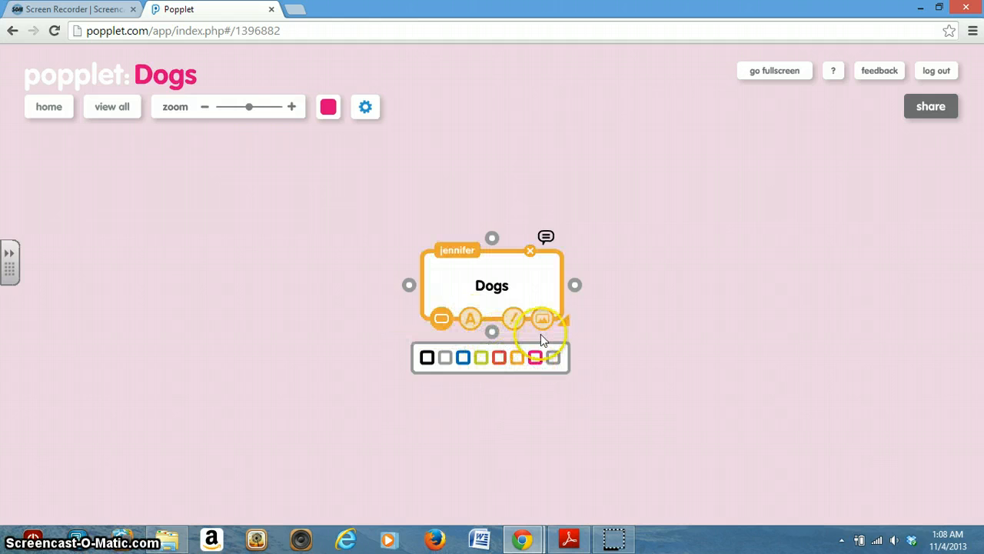
left_click(469, 322)
left_click(476, 358)
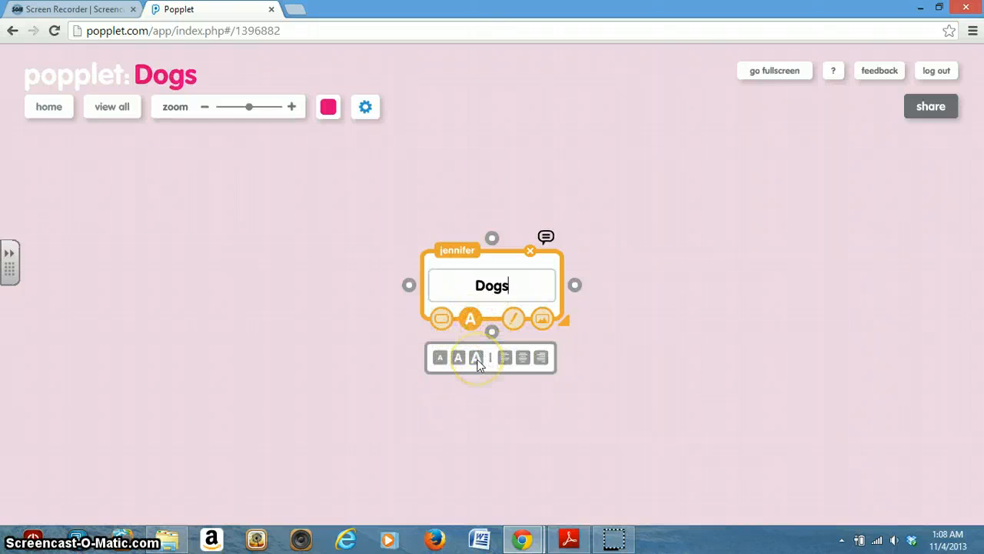
left_click(477, 359)
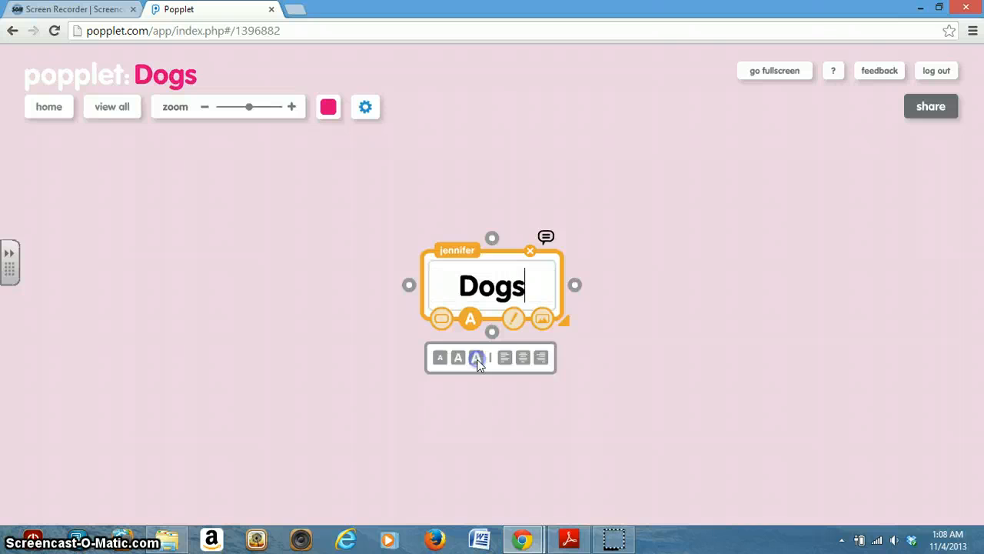
Draw a black dog face with two long ears above the Dogs text, and show the popple's options for adding an image
left_click(515, 321)
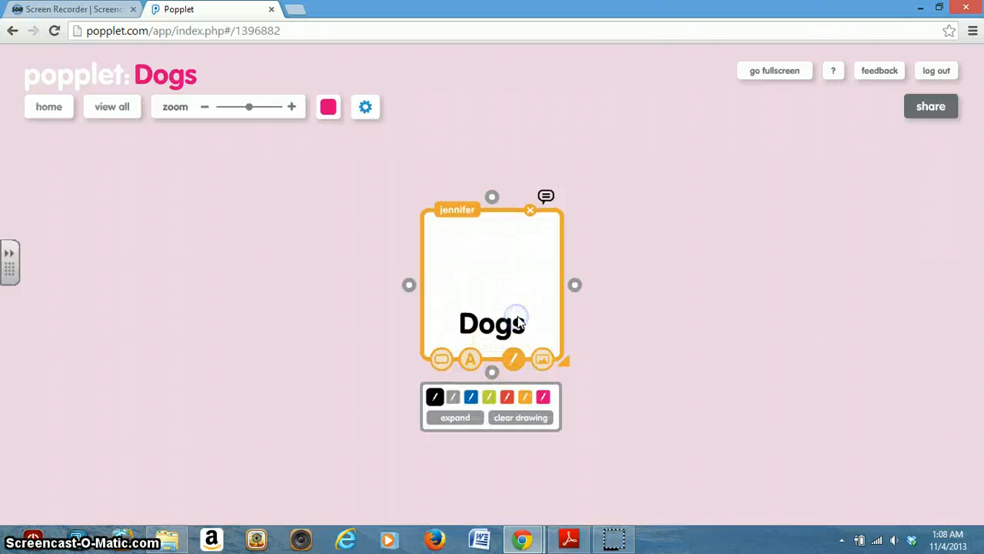
left_click(482, 267)
left_click(498, 264)
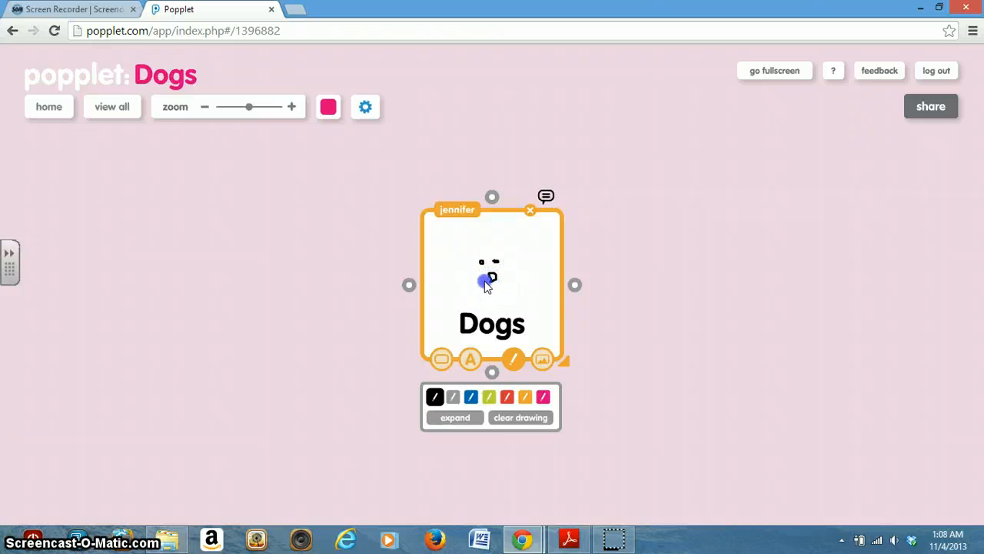
left_click_drag(486, 282, 504, 283)
mouse_move(486, 246)
left_mouse_down()
mouse_move(470, 263)
mouse_move(510, 293)
mouse_move(503, 244)
mouse_move(464, 257)
mouse_move(523, 245)
mouse_move(498, 246)
left_mouse_up()
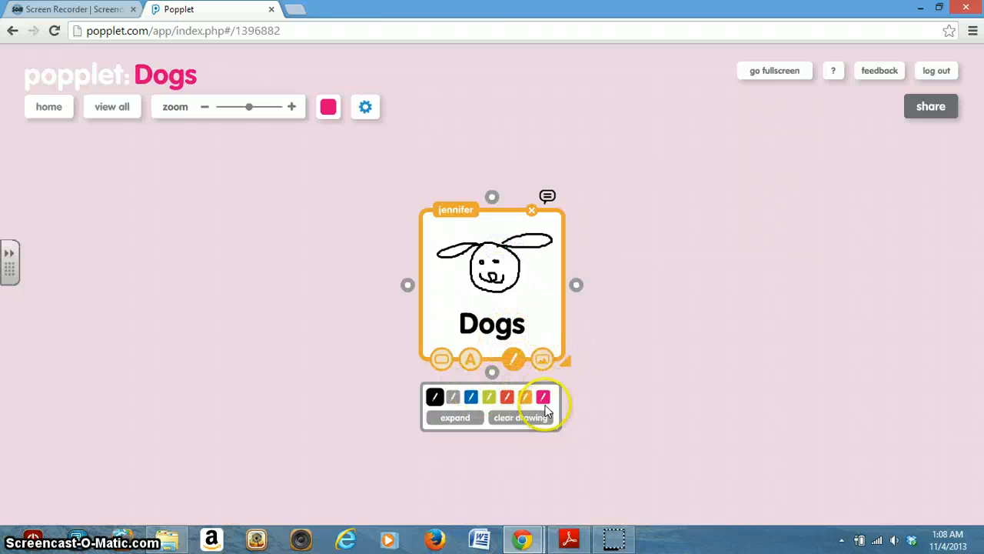
left_click(541, 359)
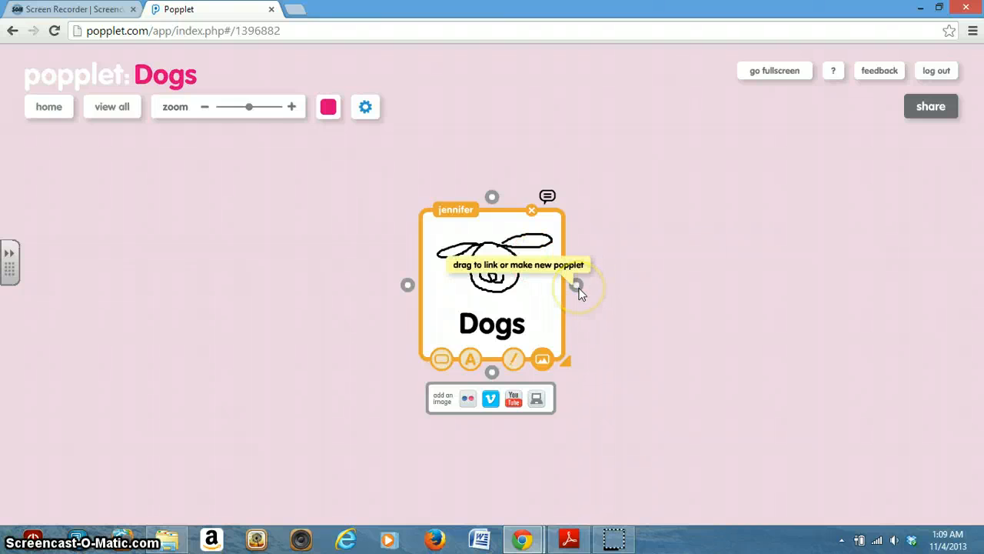
Add a linked popple to the right of the Dogs popple with the text "Loyal"
left_click_drag(634, 284, 650, 286)
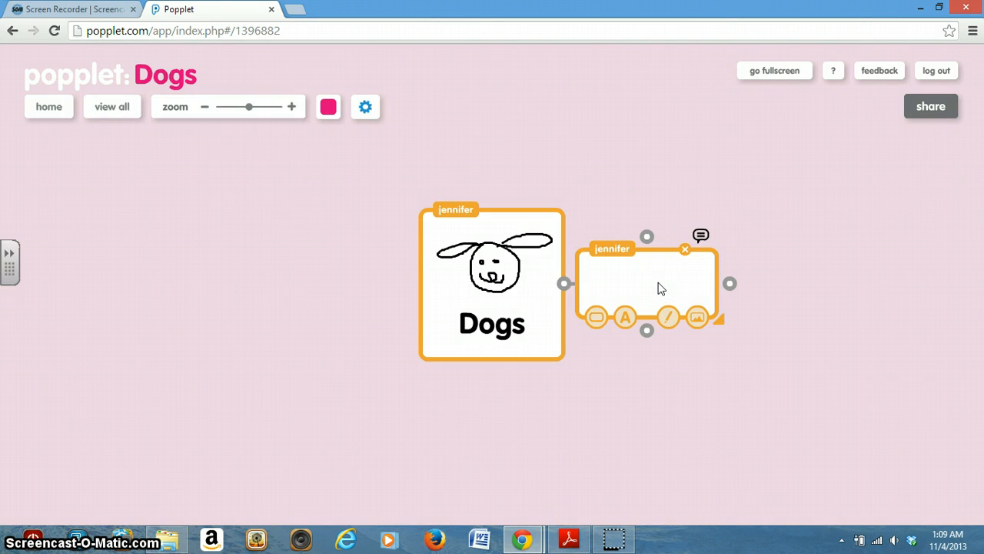
left_click(660, 288)
type("Loya")
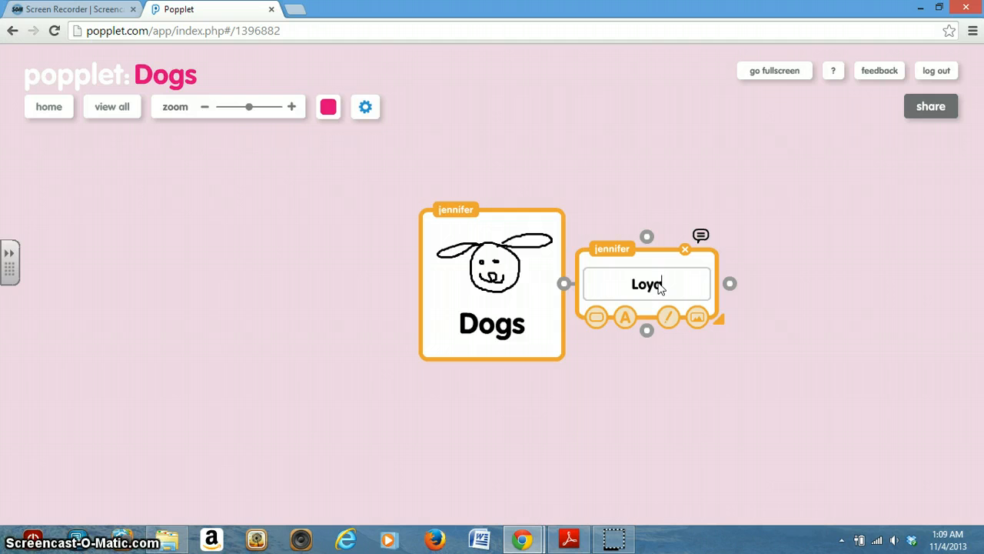
type("l")
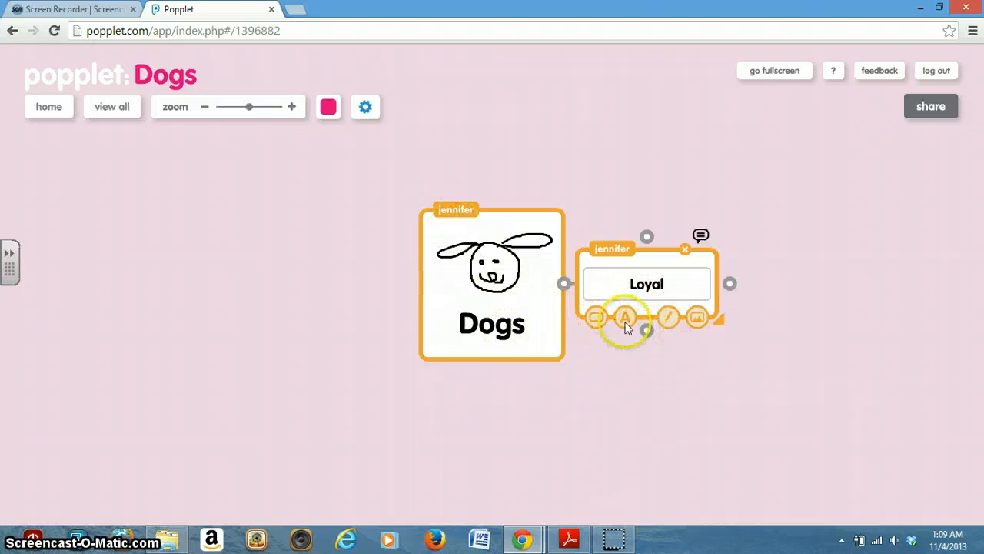
Change the Loyal popple's border colour to blue and deselect it
left_click(597, 317)
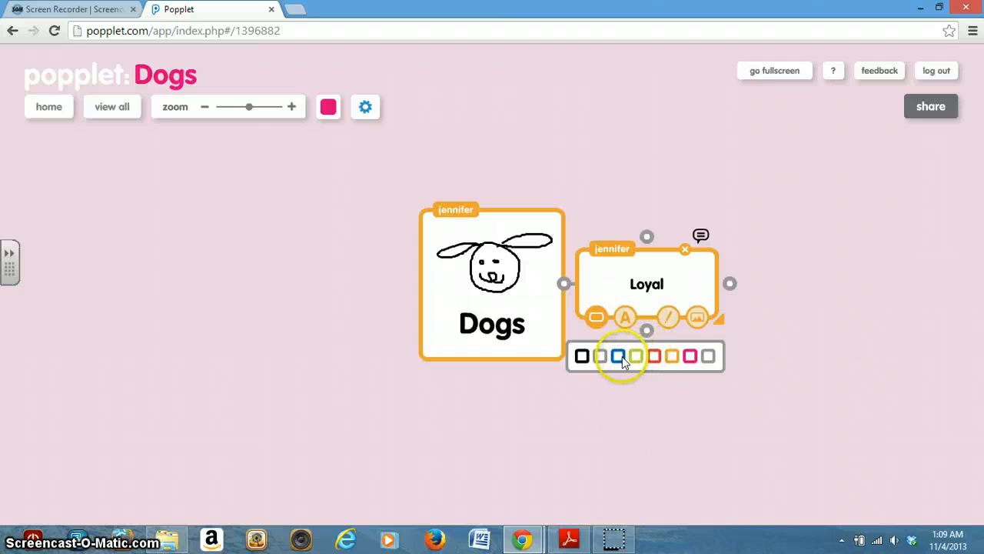
left_click(619, 356)
left_click(780, 314)
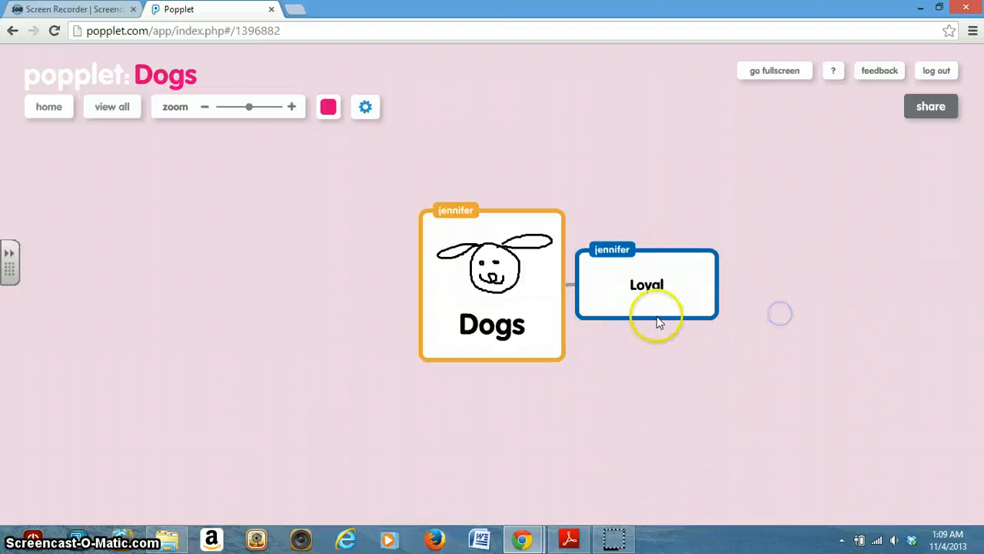
Add the "I've got sunshine" dog picture from the computer's Pictures library to the Loyal popple
left_click(664, 300)
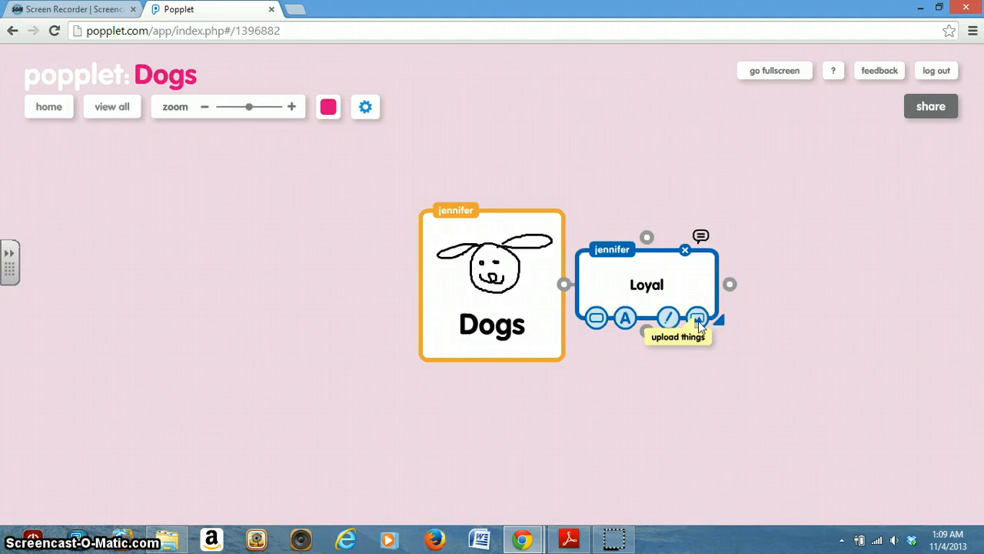
left_click(697, 320)
left_click(693, 357)
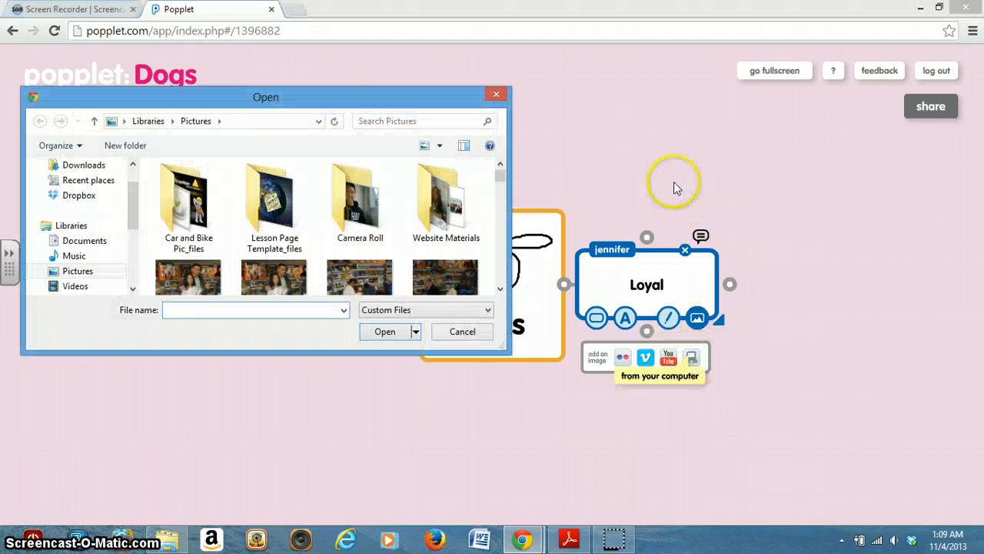
left_click_drag(502, 175, 511, 213)
left_click(468, 214)
left_click(387, 332)
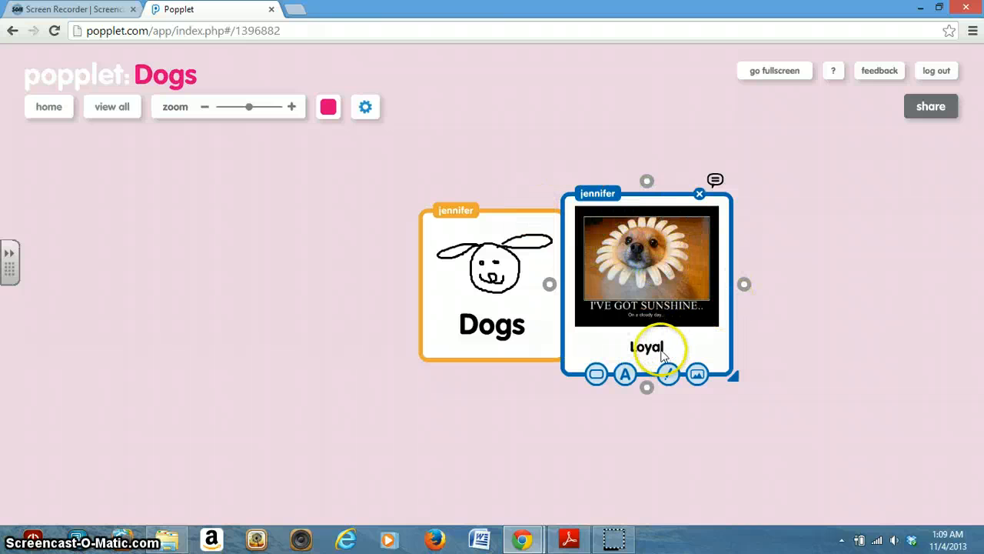
Move the Dogs popple up and away from the Loyal popple, and add a linked popple below it with the text "Obedient"
left_click(530, 208)
left_click_drag(486, 213, 380, 180)
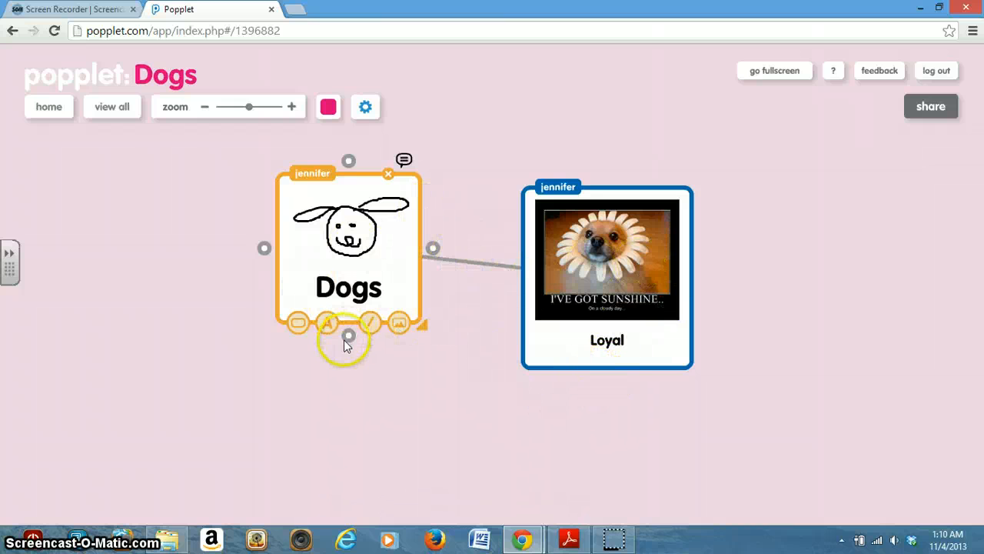
left_click_drag(348, 336, 375, 427)
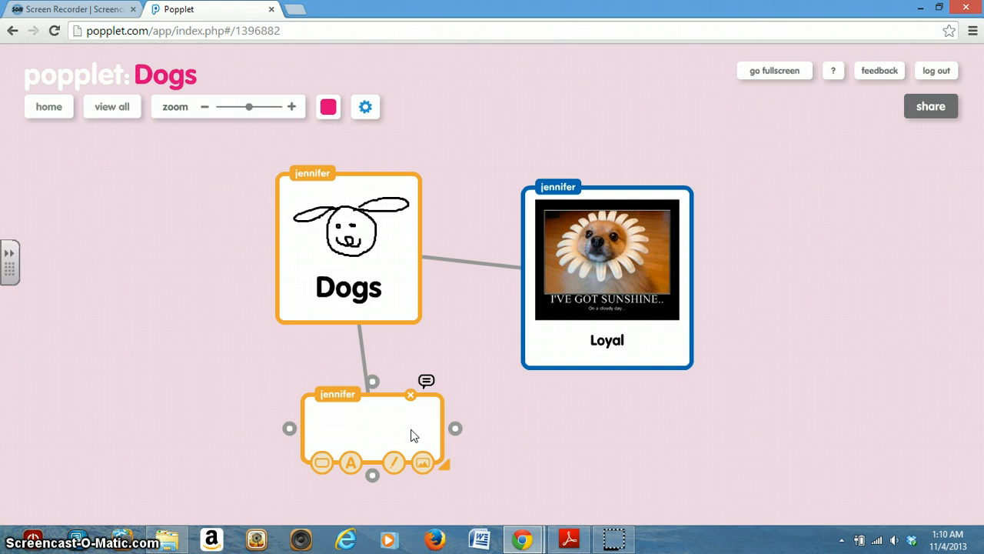
left_click(411, 429)
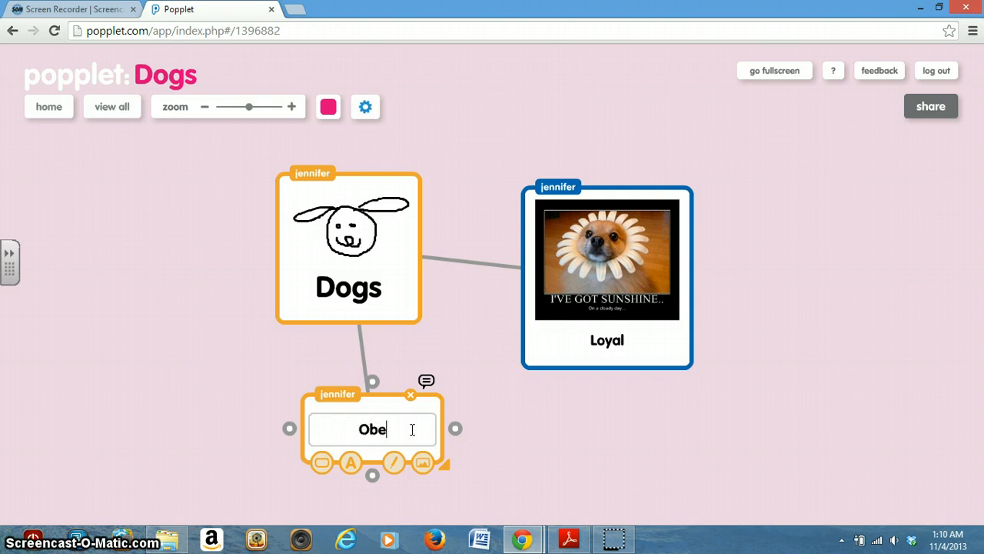
type("Obedient")
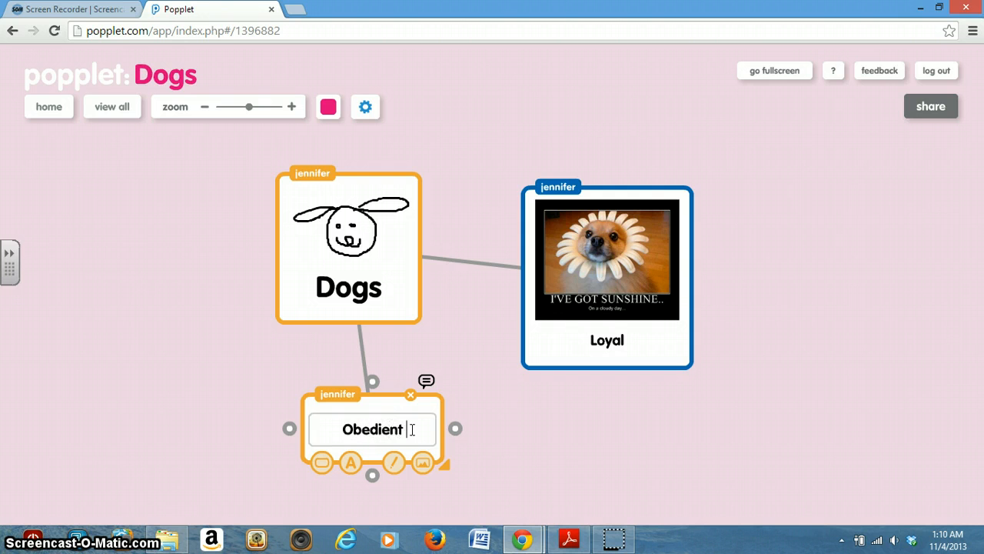
Change the Obedient popple's border colour to pink
left_click(437, 433)
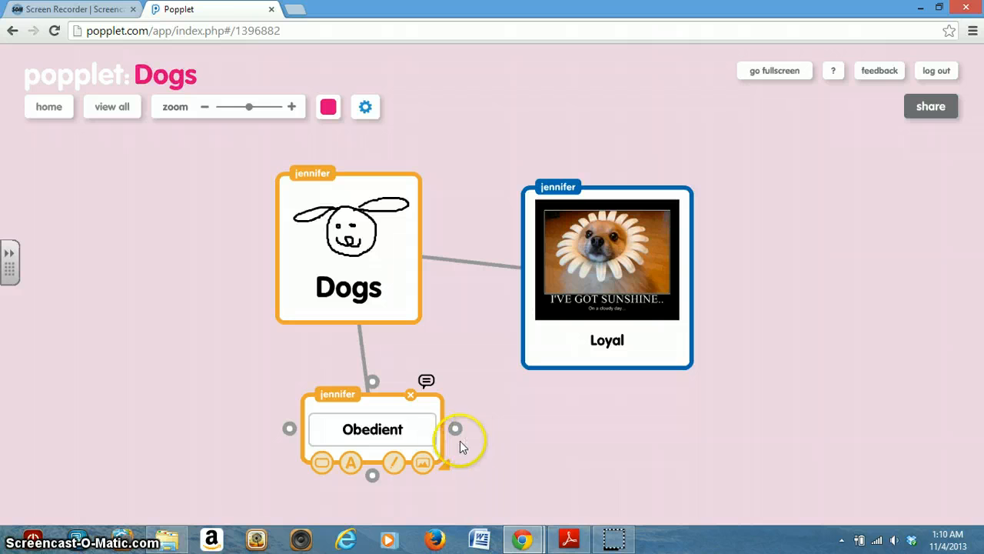
left_click(322, 463)
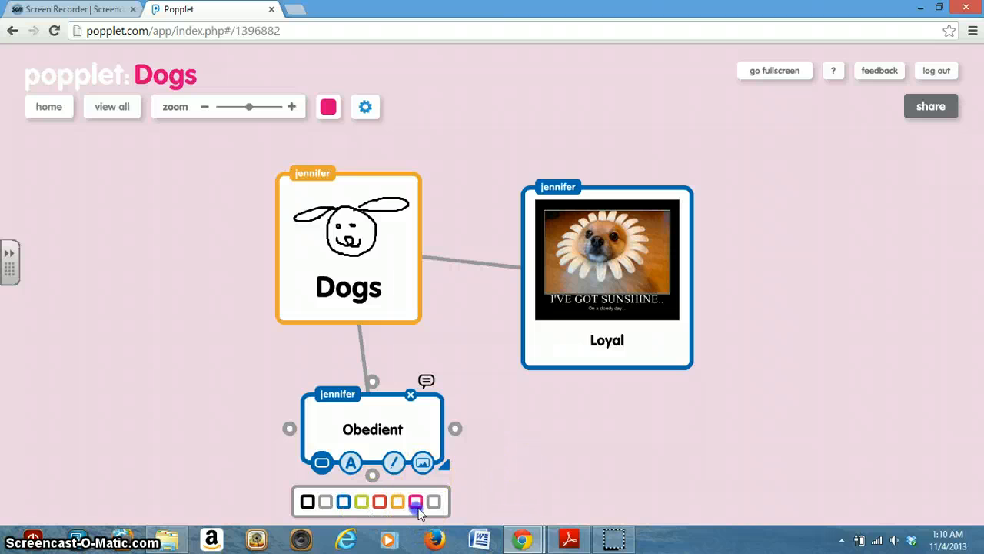
left_click(415, 501)
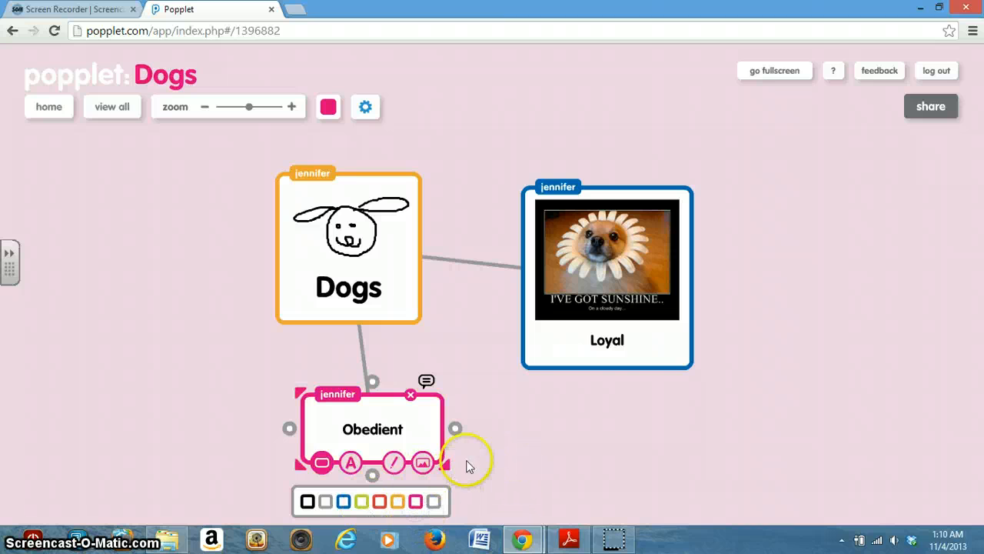
Search YouTube for "dog" to find a video for the Obedient popple
left_click(424, 464)
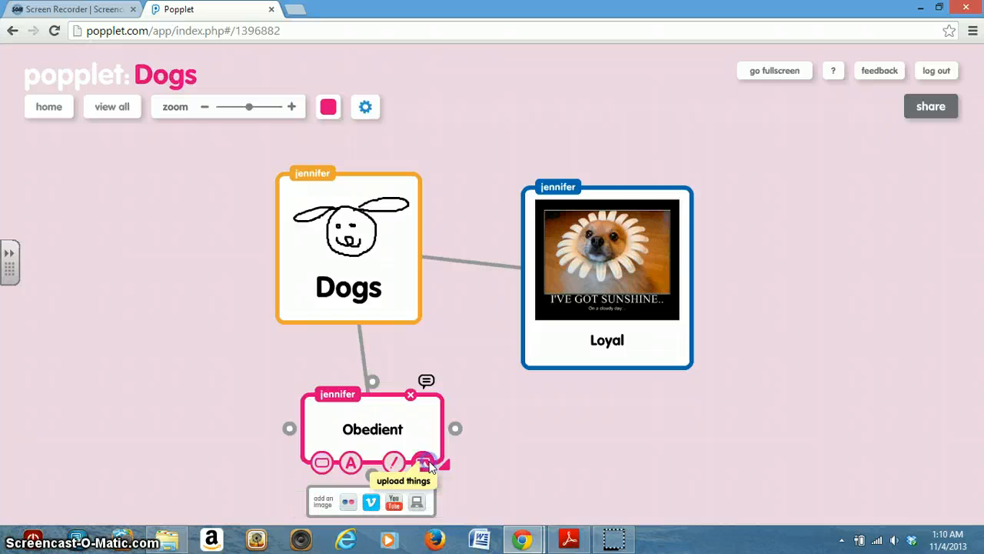
left_click(391, 503)
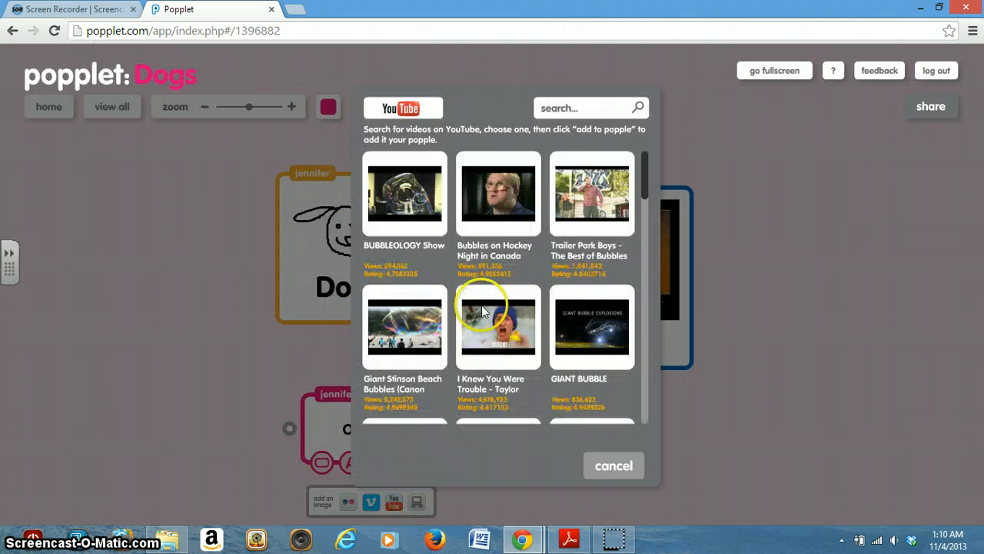
left_click(566, 106)
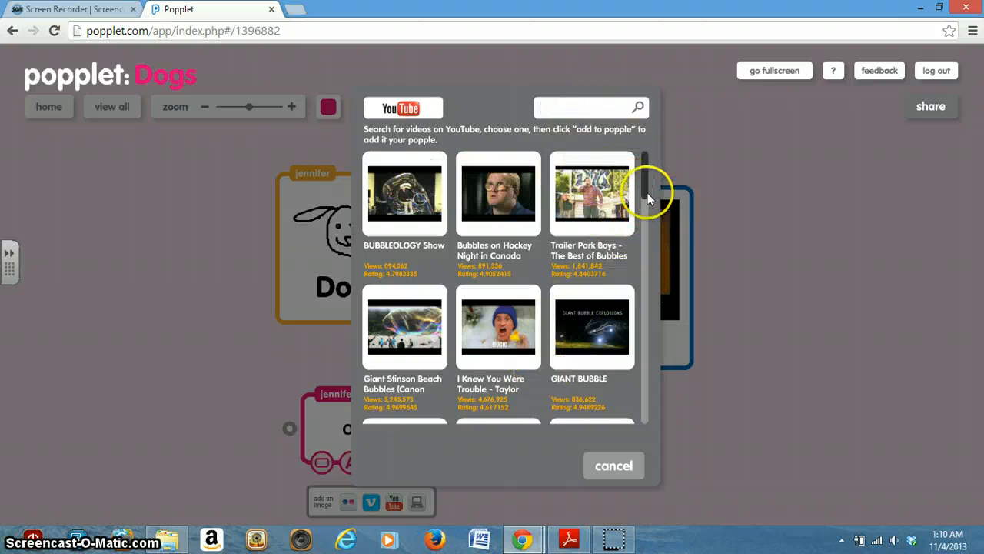
left_click_drag(646, 193, 663, 153)
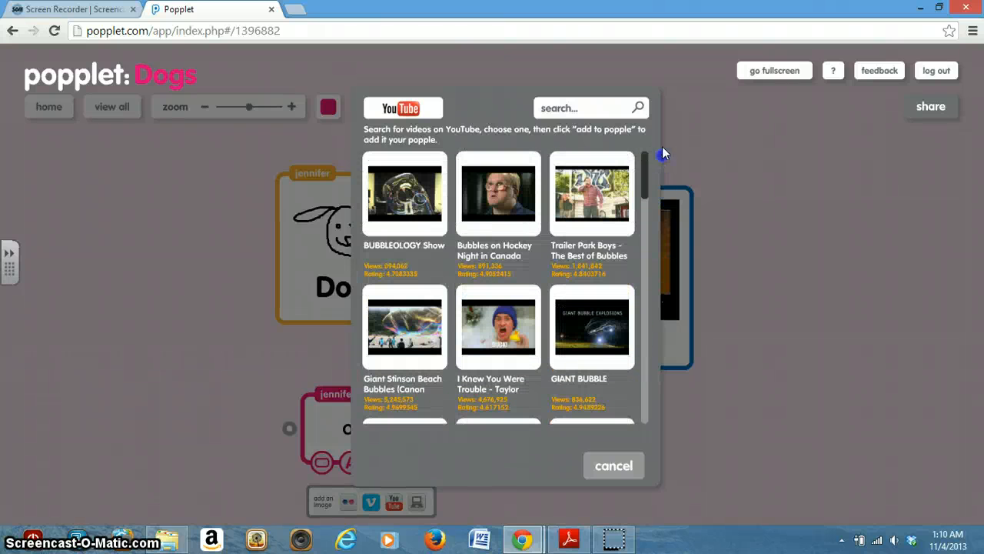
left_click(597, 109)
left_click(598, 108)
type("d")
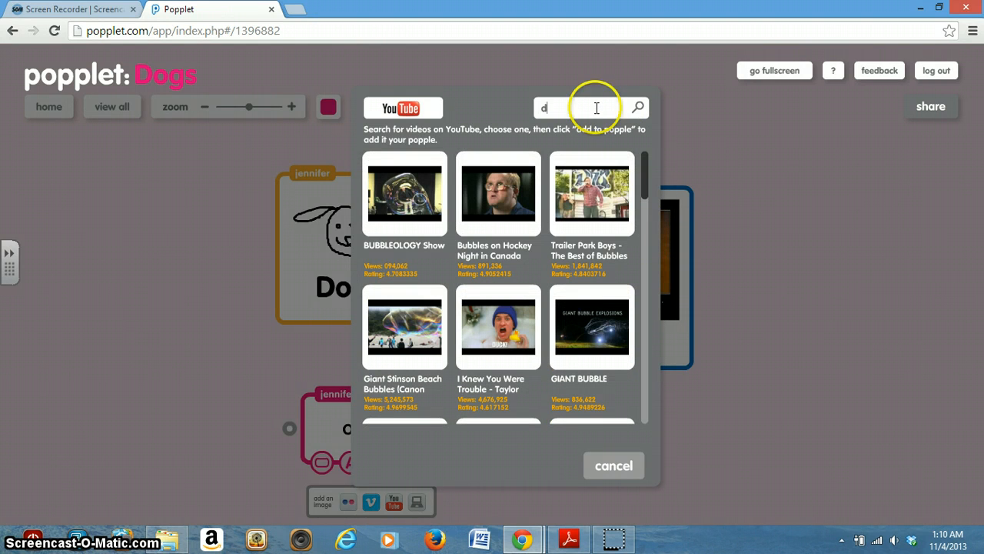
type("og")
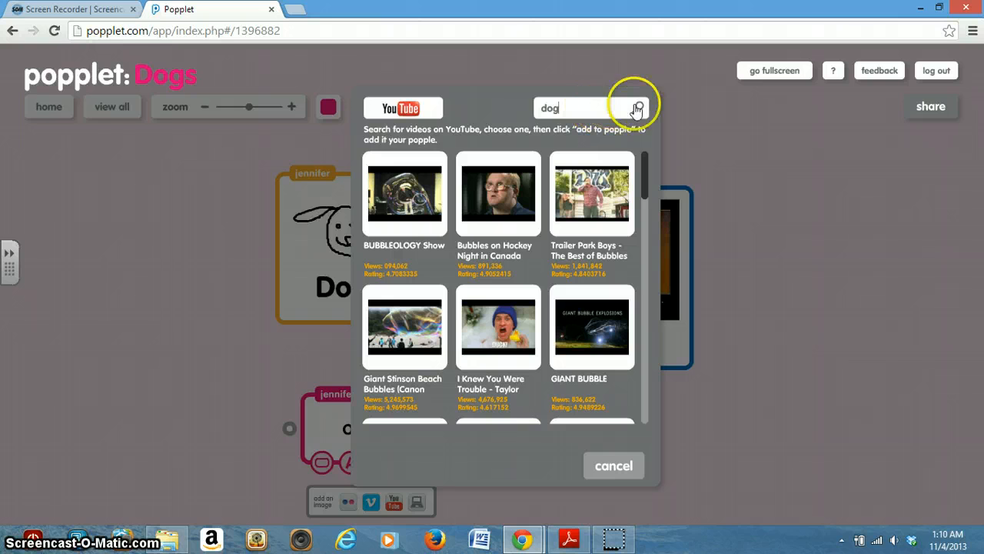
left_click(646, 110)
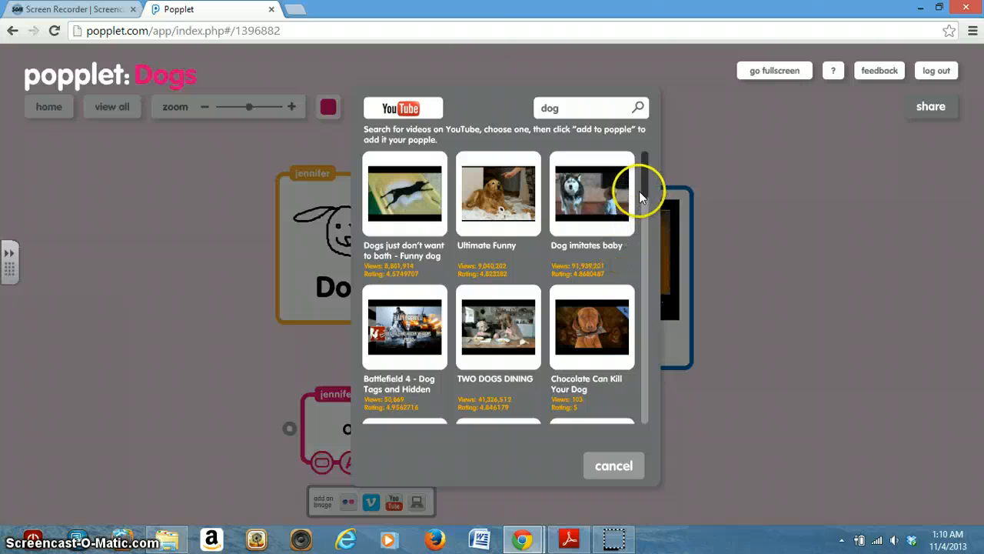
Add the video "How My Dog Wakes Me Up" from the search results to the Obedient popple
left_click_drag(647, 193, 644, 280)
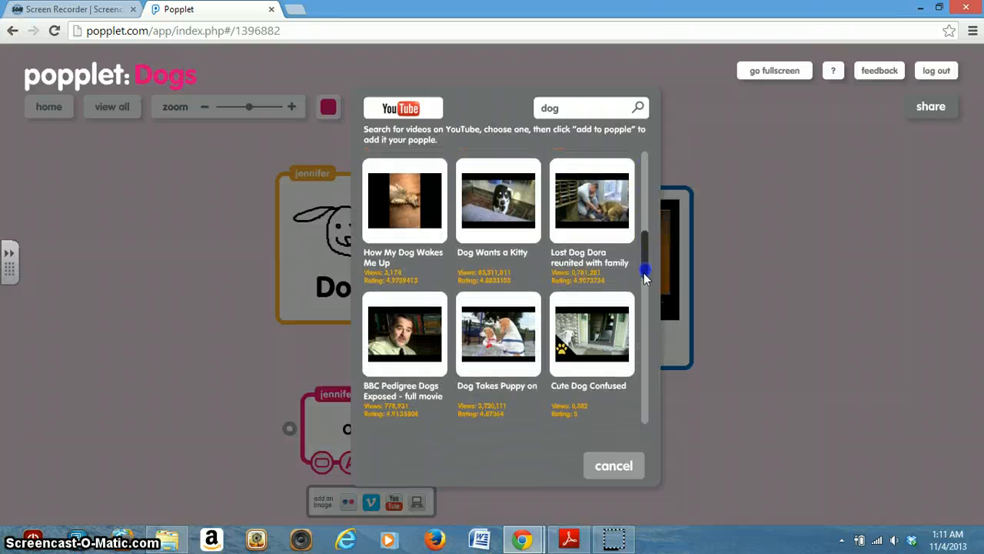
left_click(429, 212)
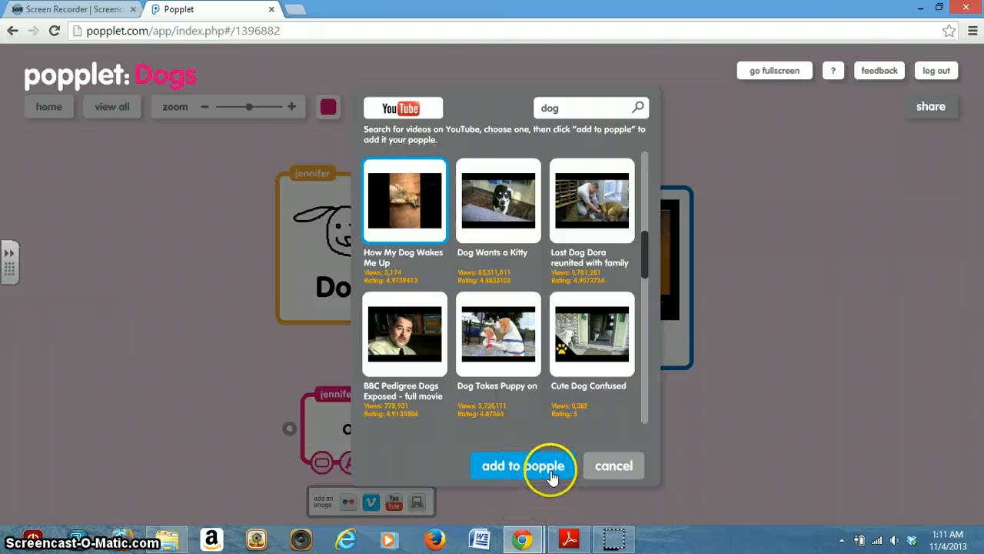
left_click(550, 469)
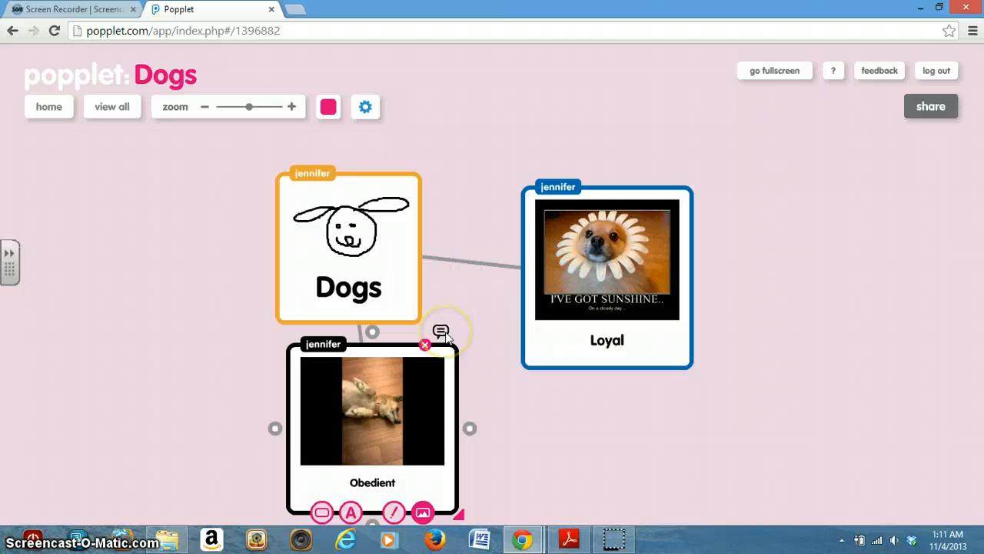
Move the Obedient popple to the lower left of Dogs, attach the comment "This is awesome!" to it and return to the main map
left_click_drag(447, 335, 327, 367)
left_click(327, 367)
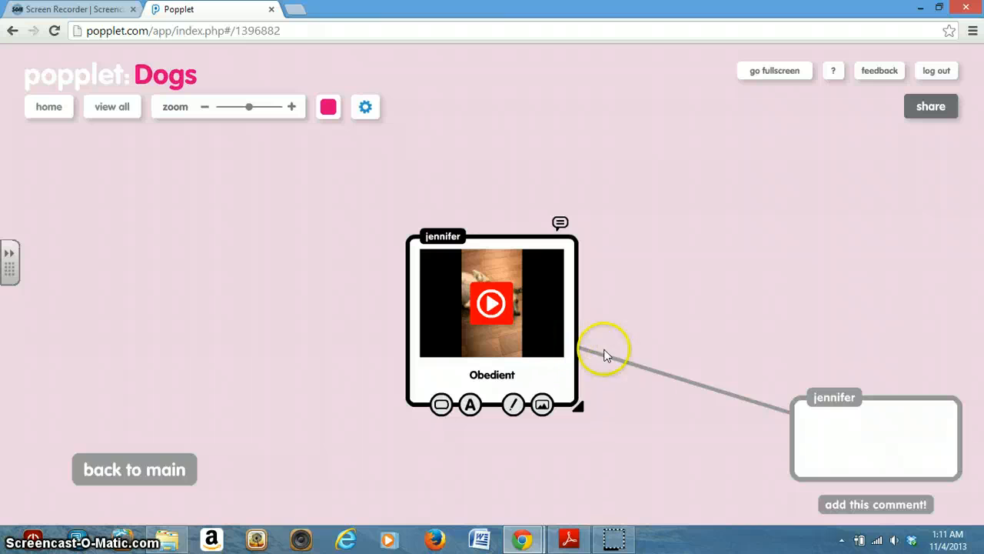
left_click(835, 436)
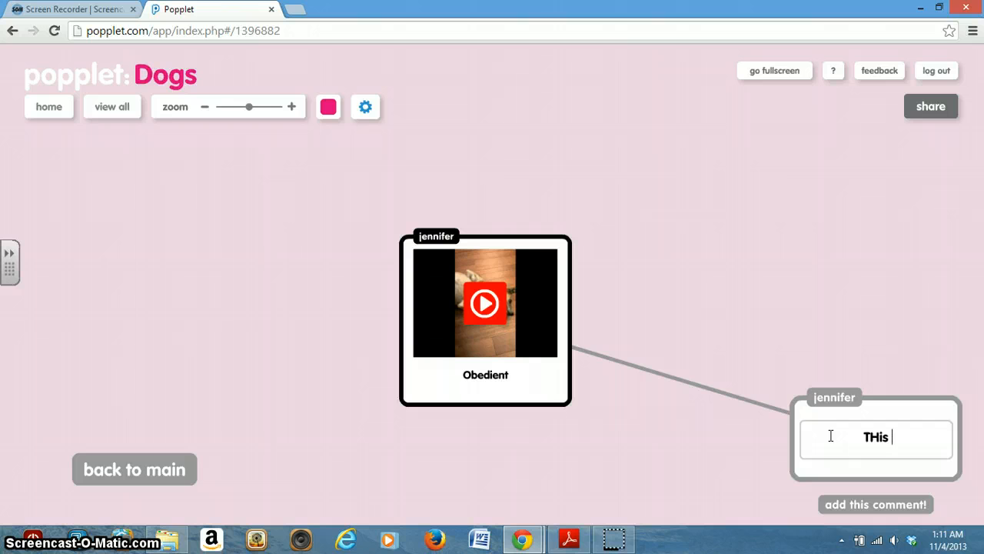
type("THis")
key("BackSpace")
key("BackSpace")
type("his is awesome1")
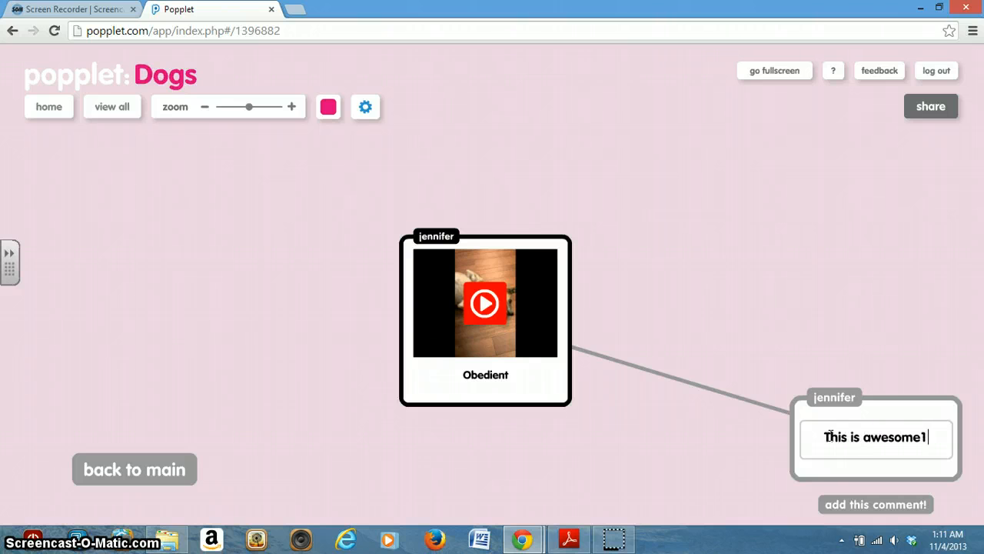
key("BackSpace")
type("!")
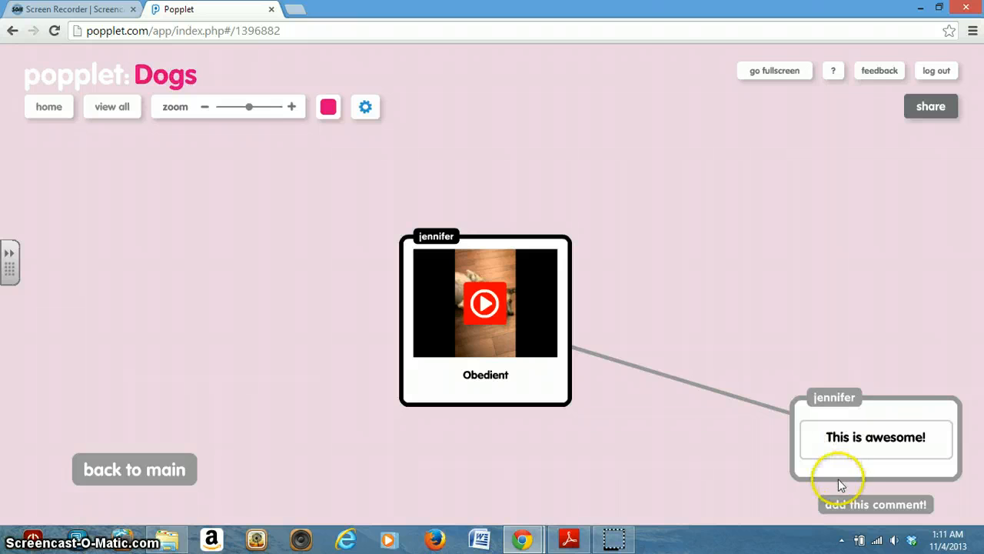
left_click(848, 508)
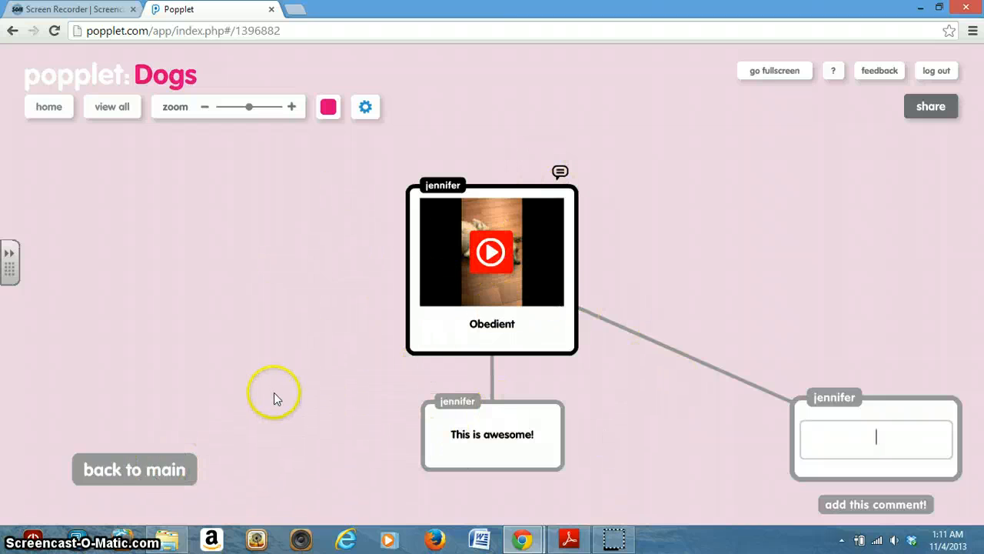
left_click(117, 477)
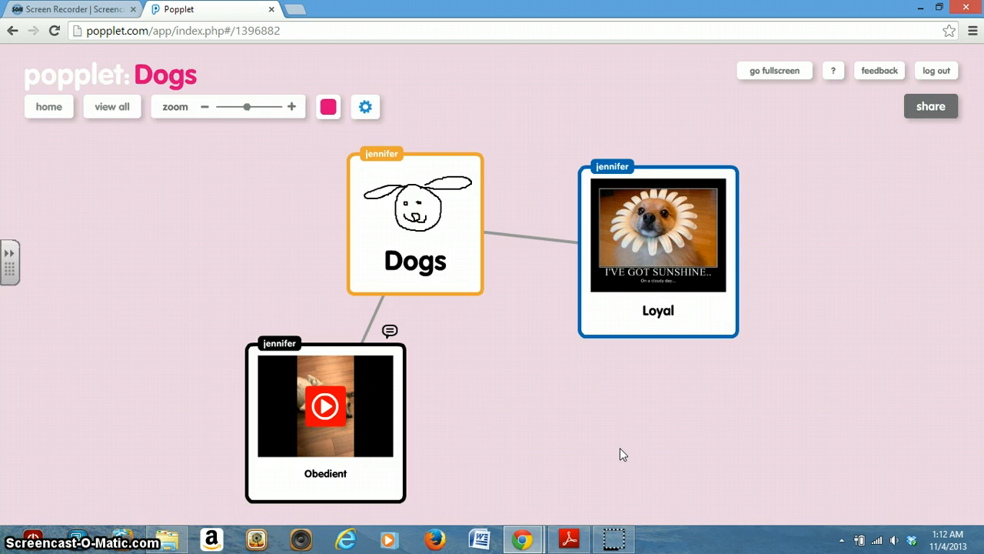
left_click(619, 539)
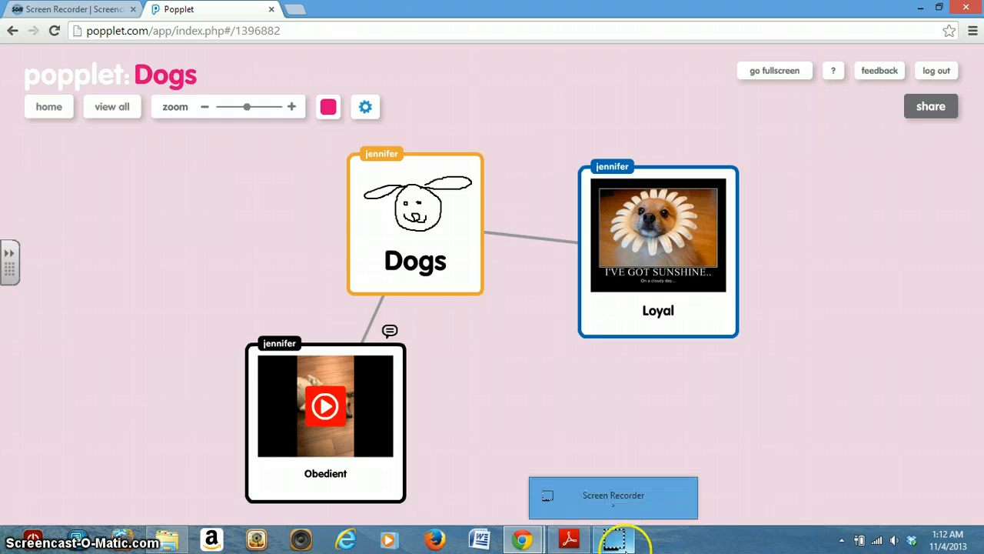